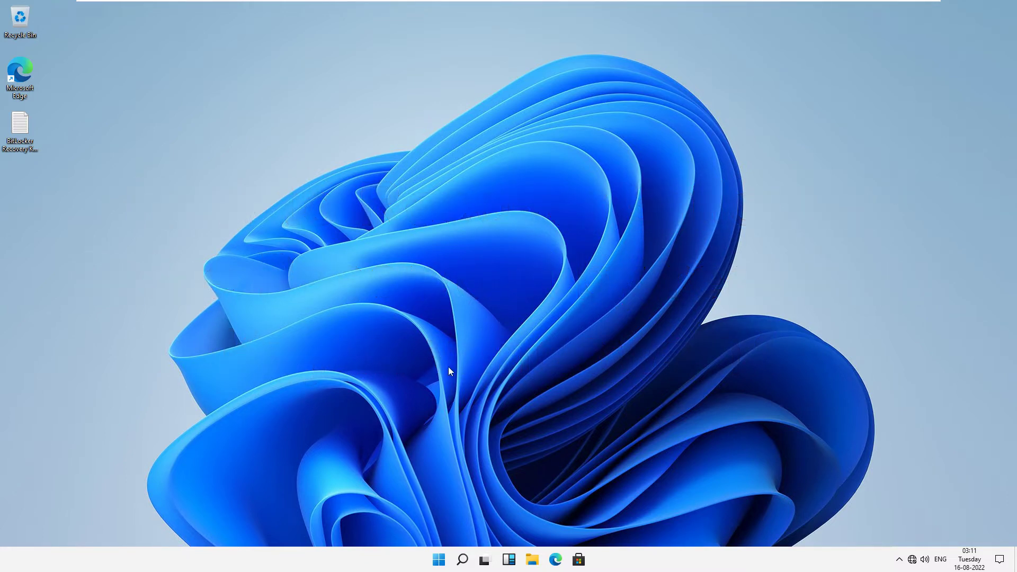
Step: Open File Explorer at This PC and select the locked Local Disk (H:)
key("b")
left_click(524, 302)
key("super+e")
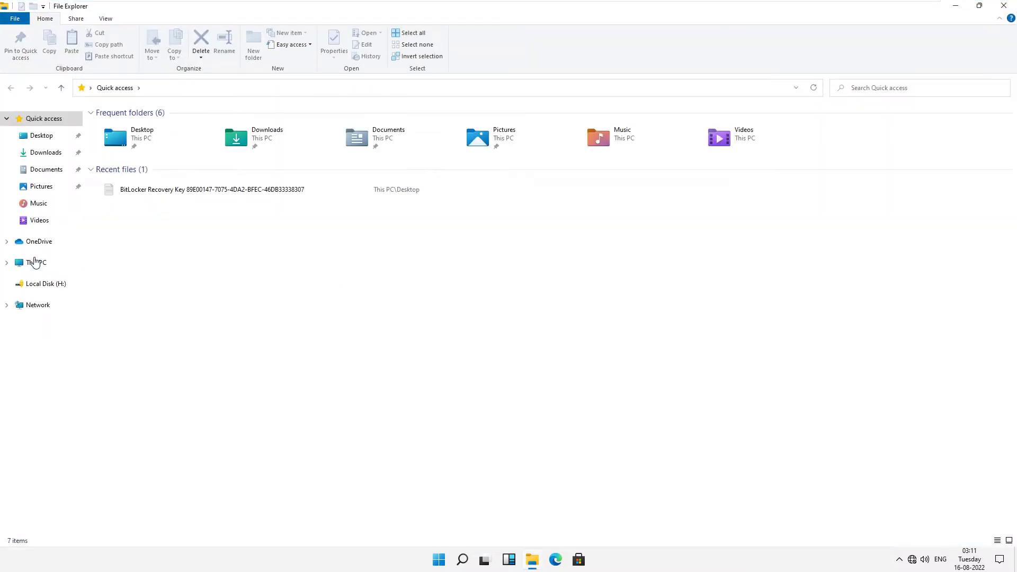
left_click(35, 262)
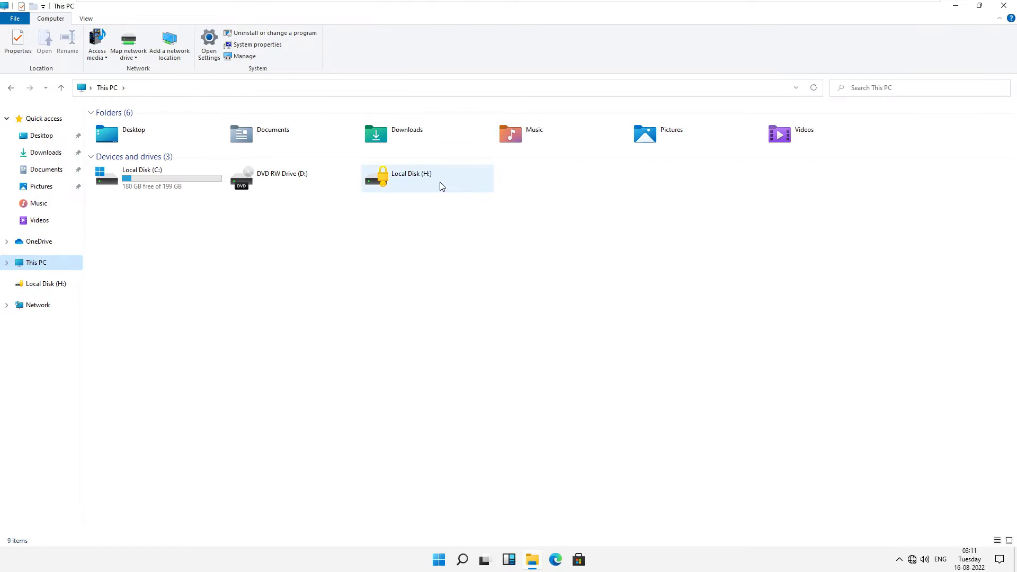
left_click(417, 183)
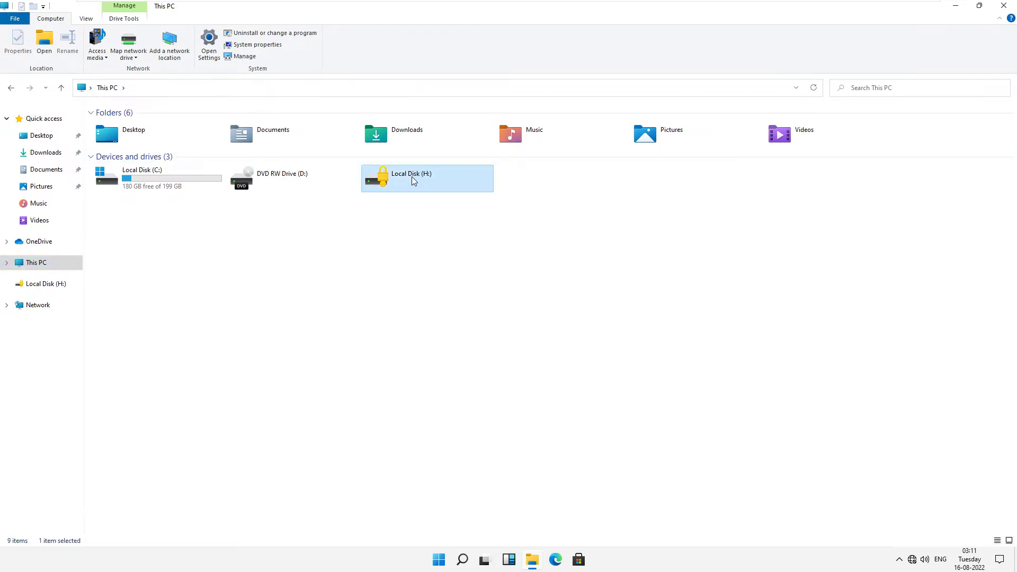
Step: Try to unlock drive H: with a password, which is rejected, then dismiss the prompt
double_click(414, 180)
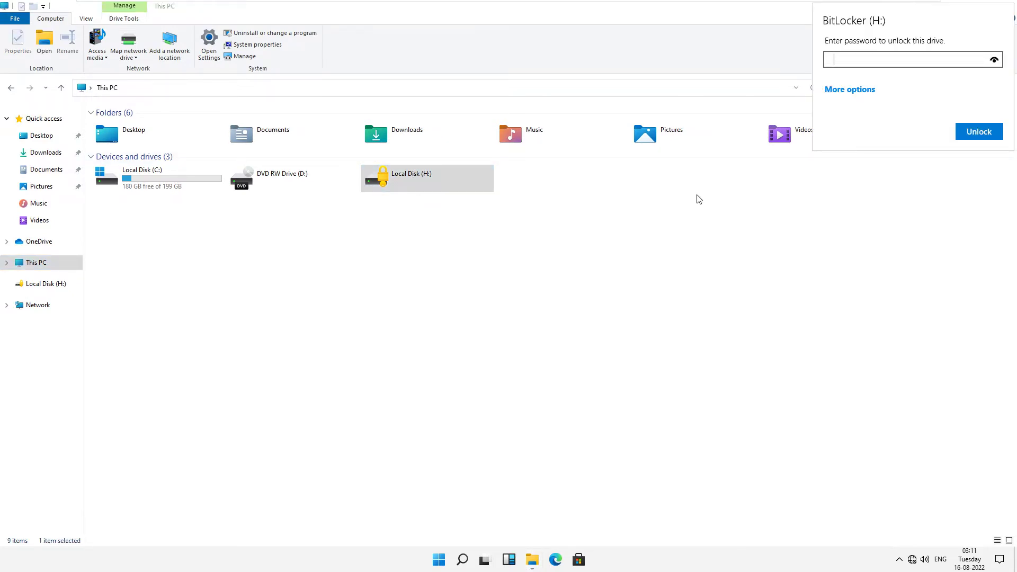
type("••••••••••••••••")
key("Return")
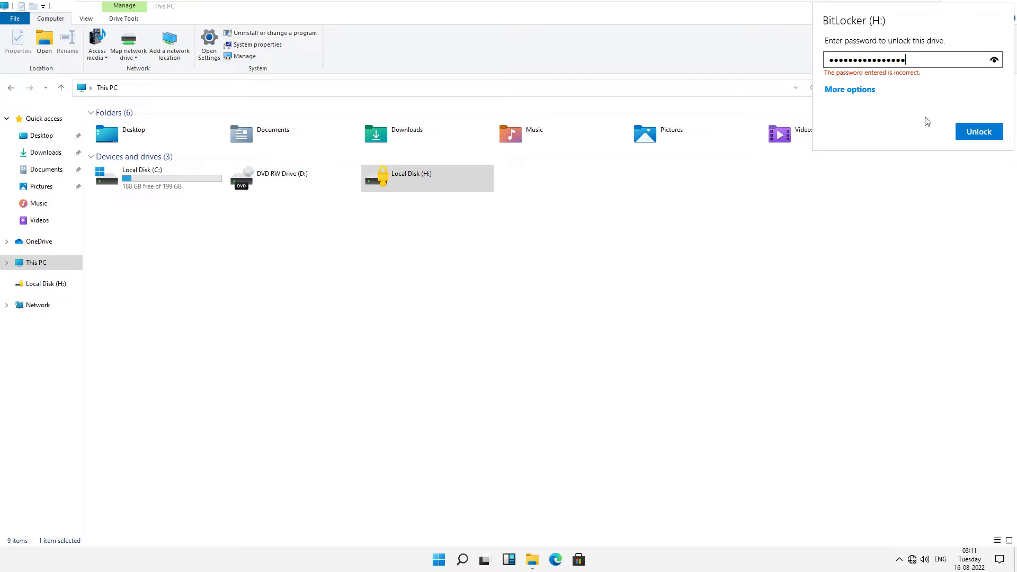
key("Escape")
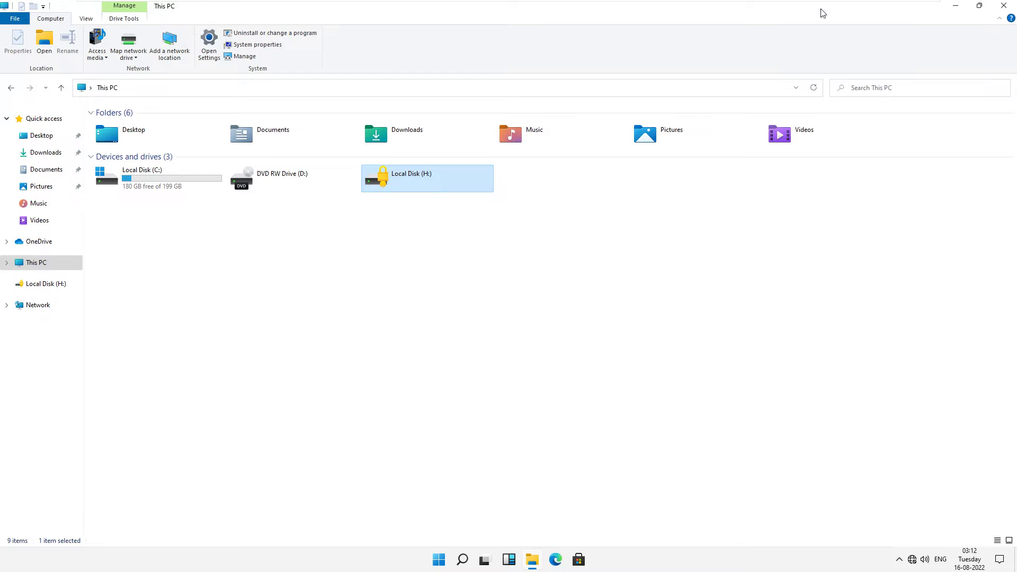
Step: Open the BitLocker Recovery Key text file from the desktop in Notepad
key("super+d")
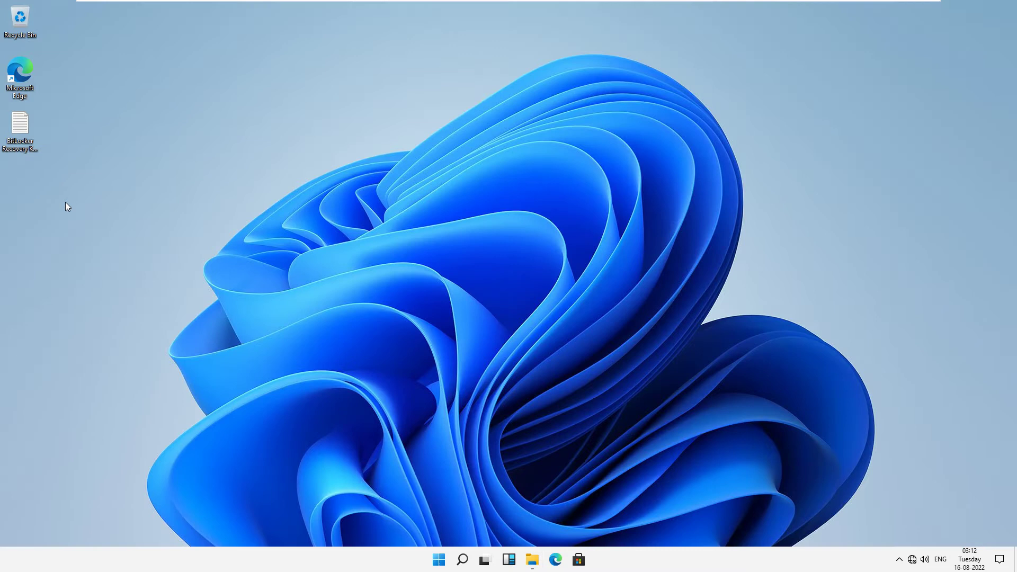
left_click(20, 137)
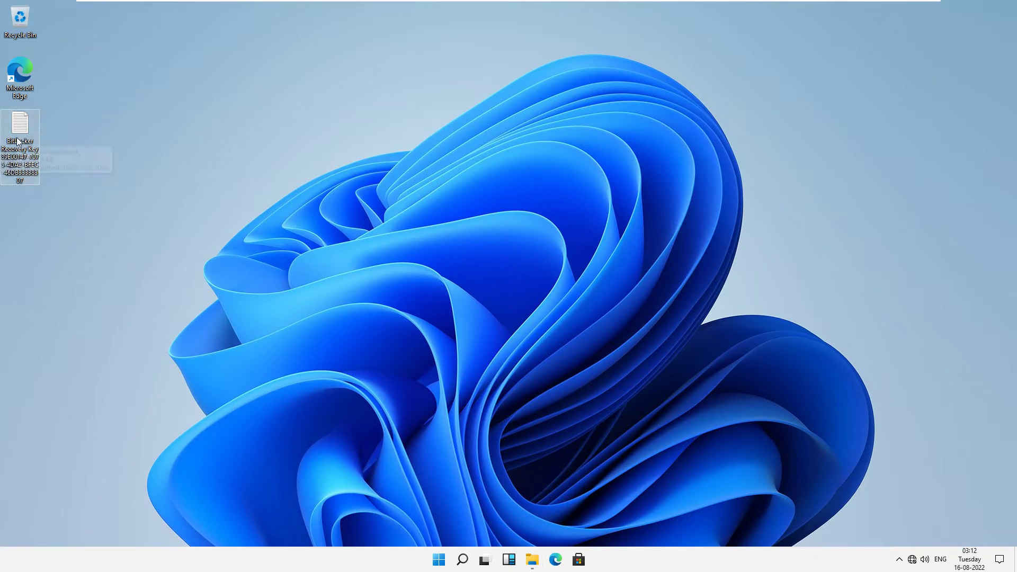
double_click(18, 140)
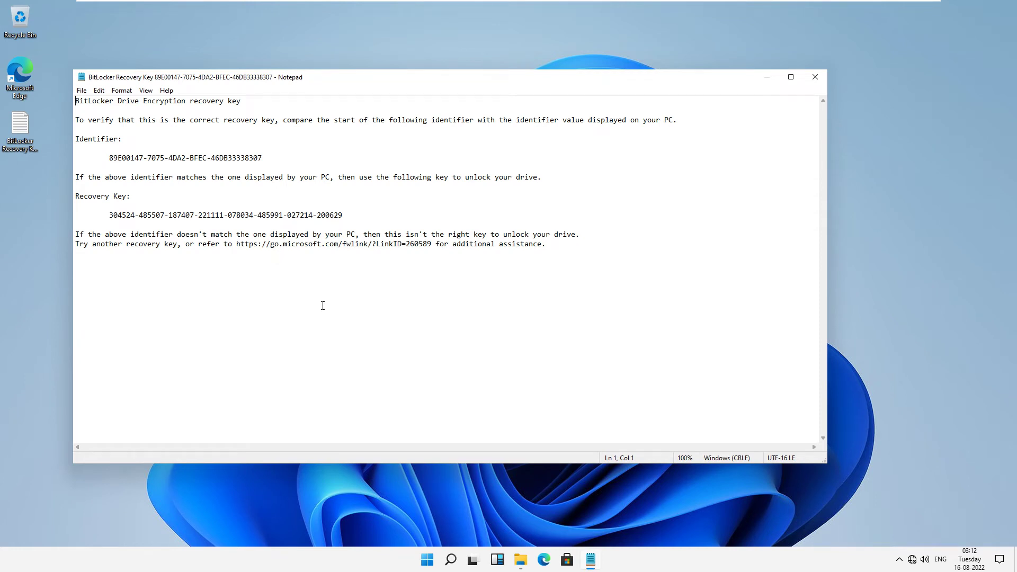
left_click(360, 504)
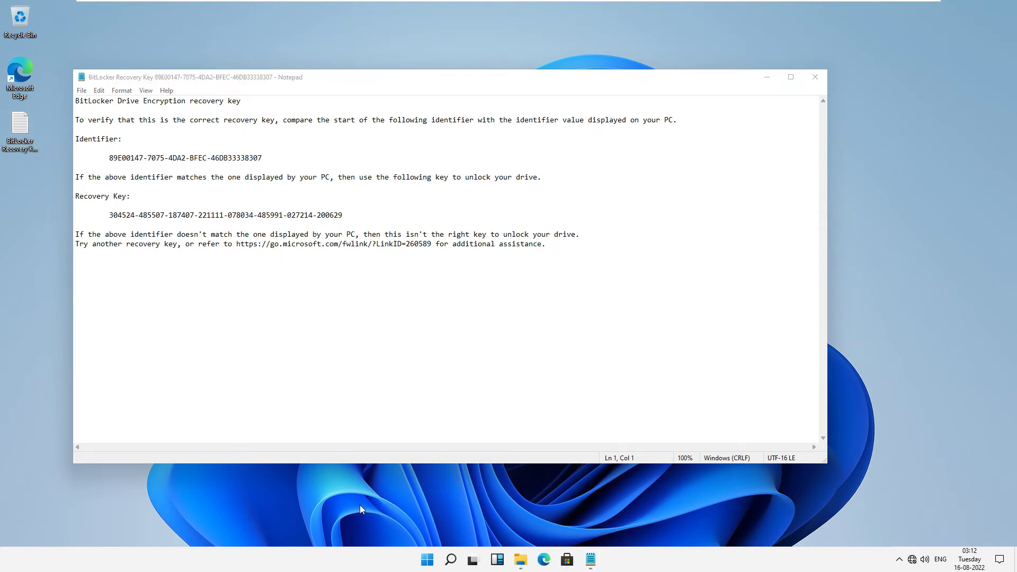
Step: Start Unlock Drive on Local Disk (H:) and switch to entering the 48-digit recovery key
key("alt+Tab")
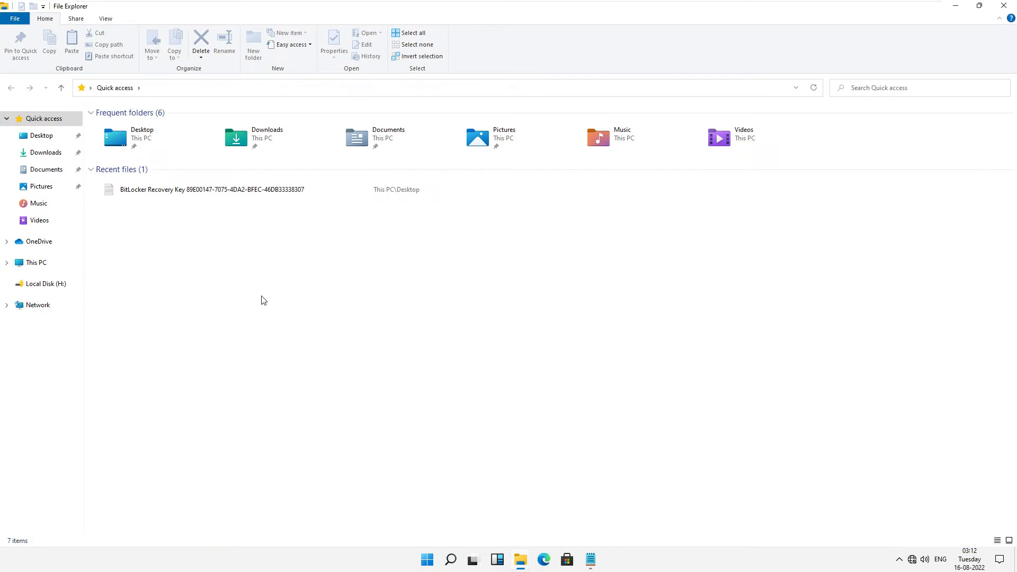
left_click(36, 265)
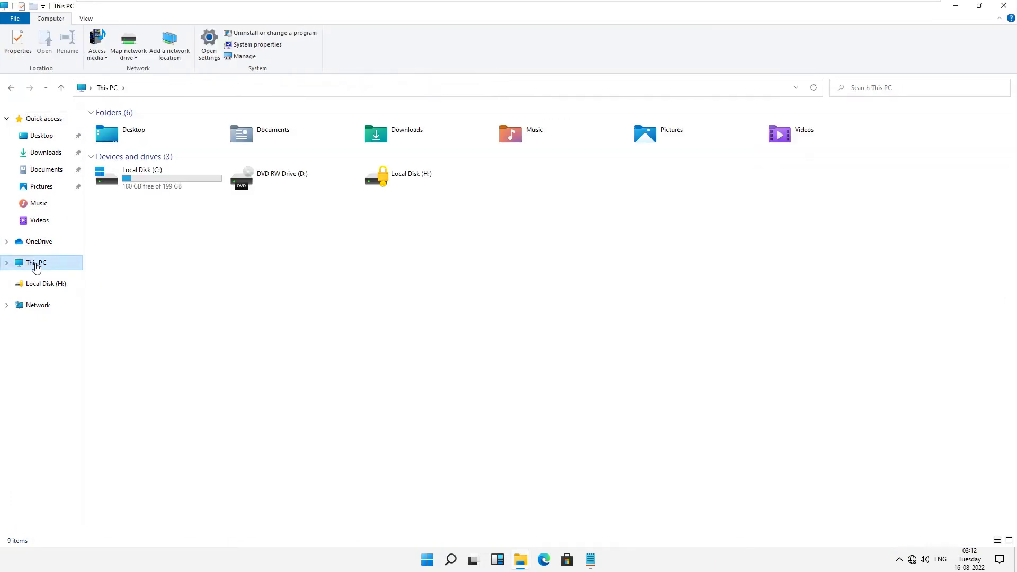
left_click(405, 182)
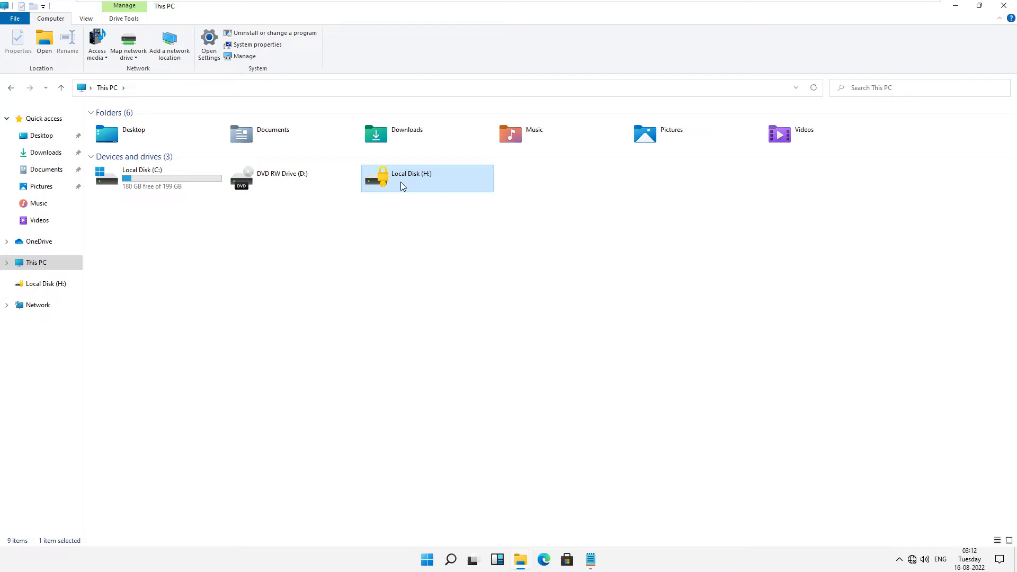
right_click(399, 179)
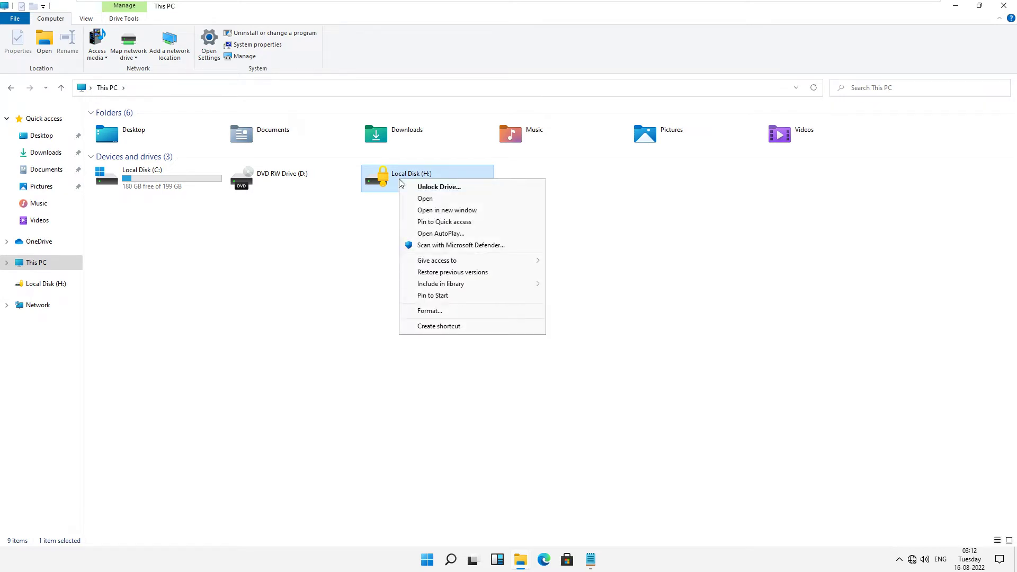
left_click(437, 187)
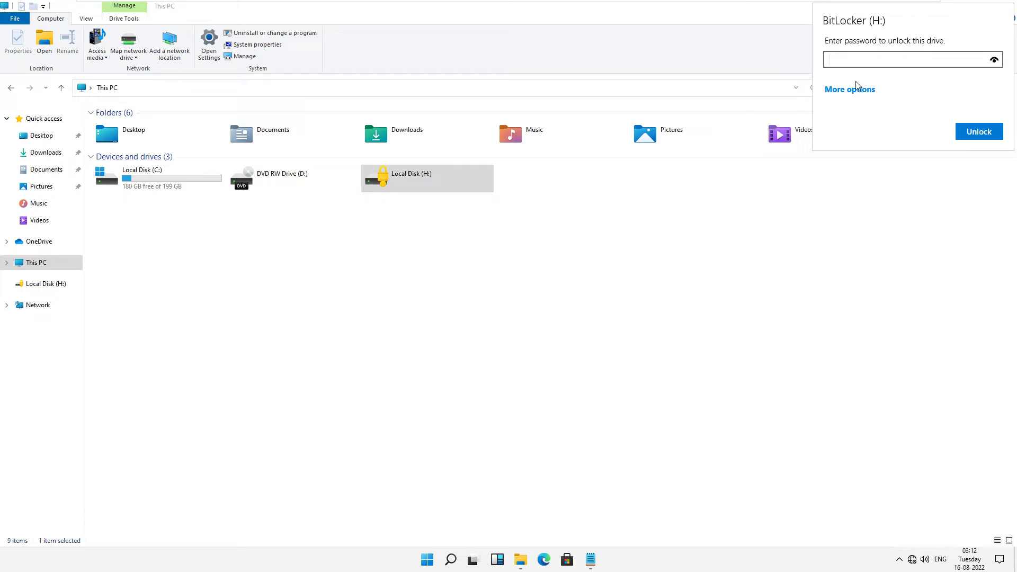
left_click(849, 91)
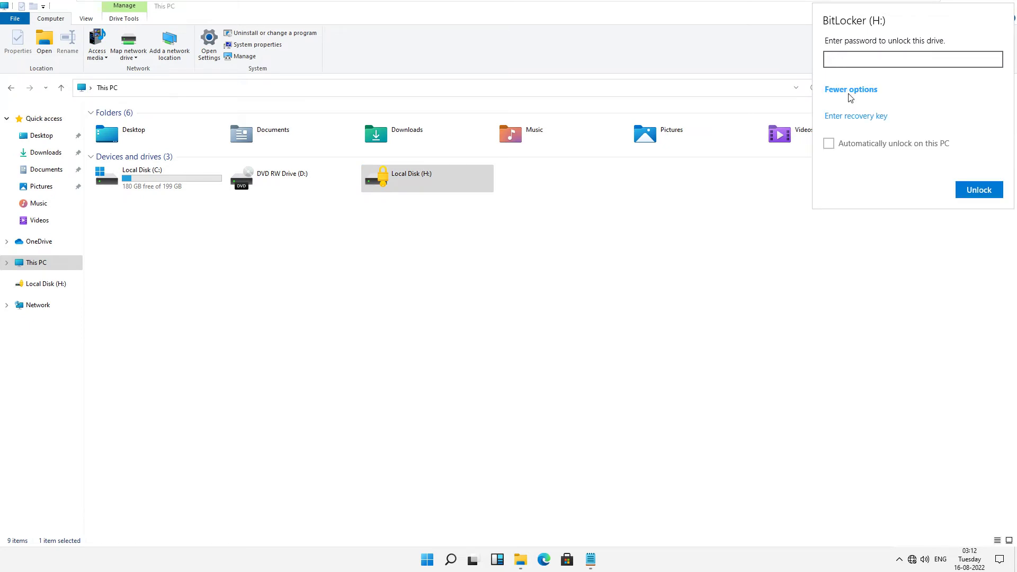
left_click(863, 117)
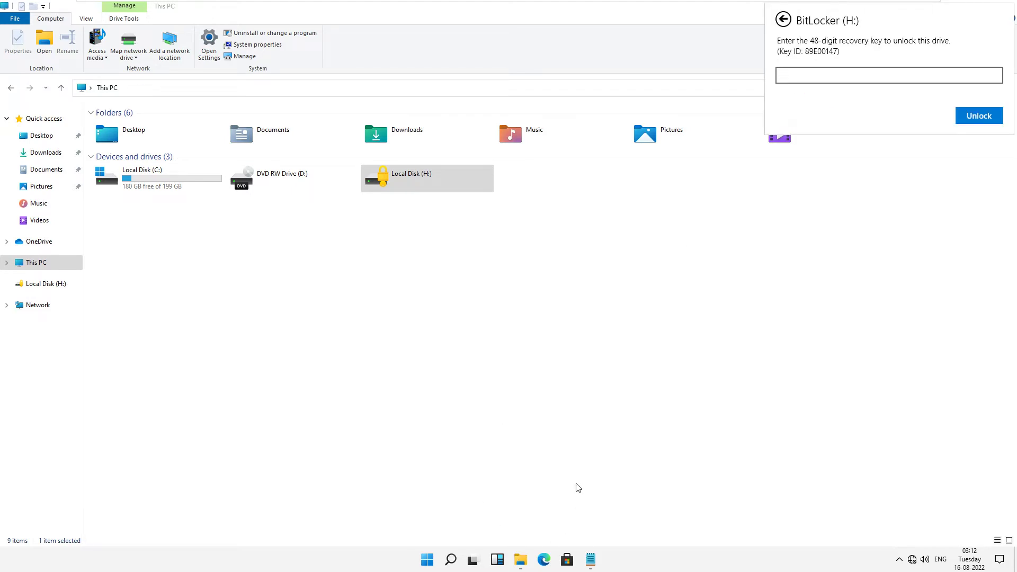
Step: Reopen the BitLocker recovery key file from the Desktop folder
key("super+r")
type("desktip")
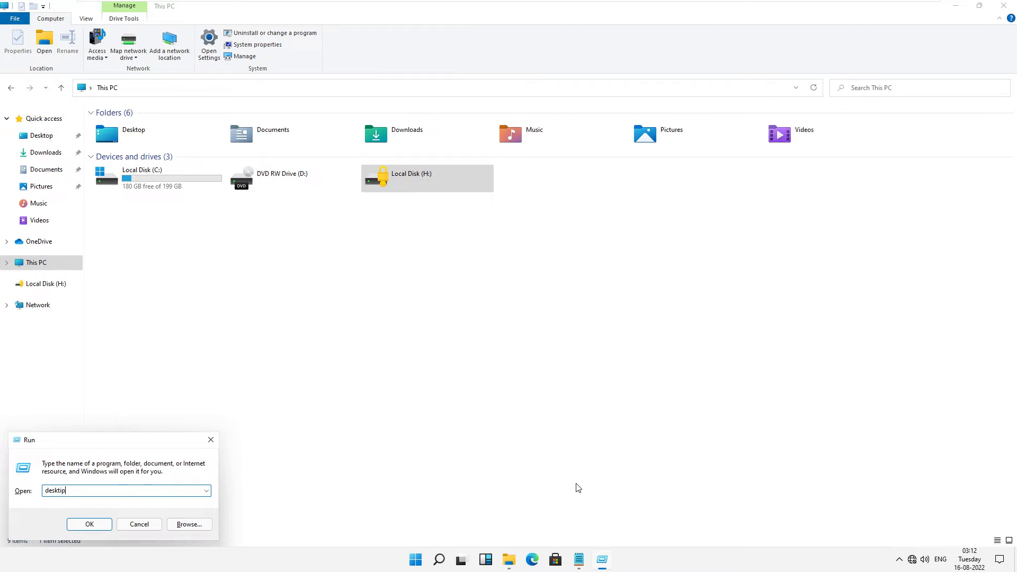
key("BackSpace")
key("BackSpace")
key("ctrl+a")
key("Escape")
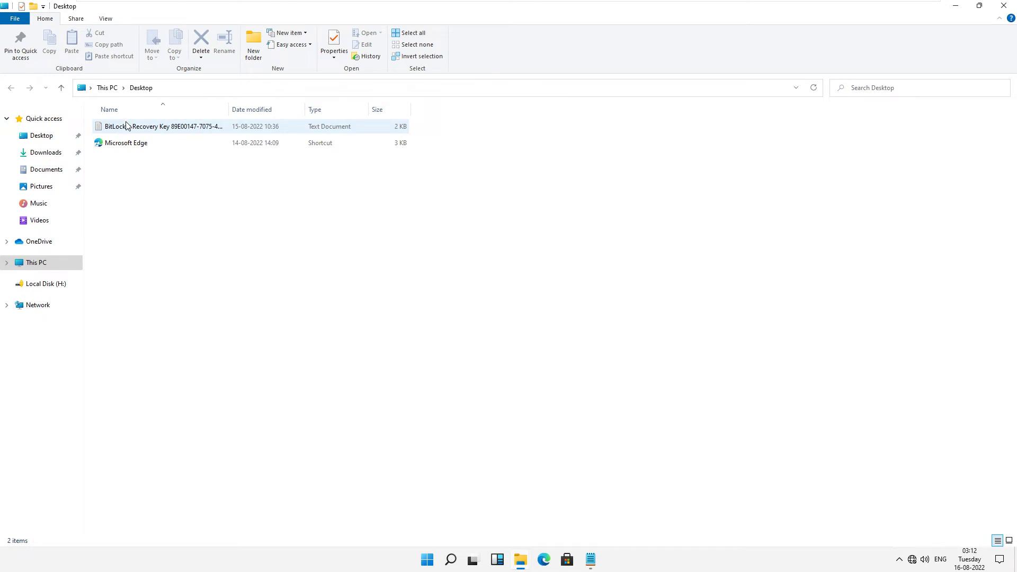
left_click(128, 125)
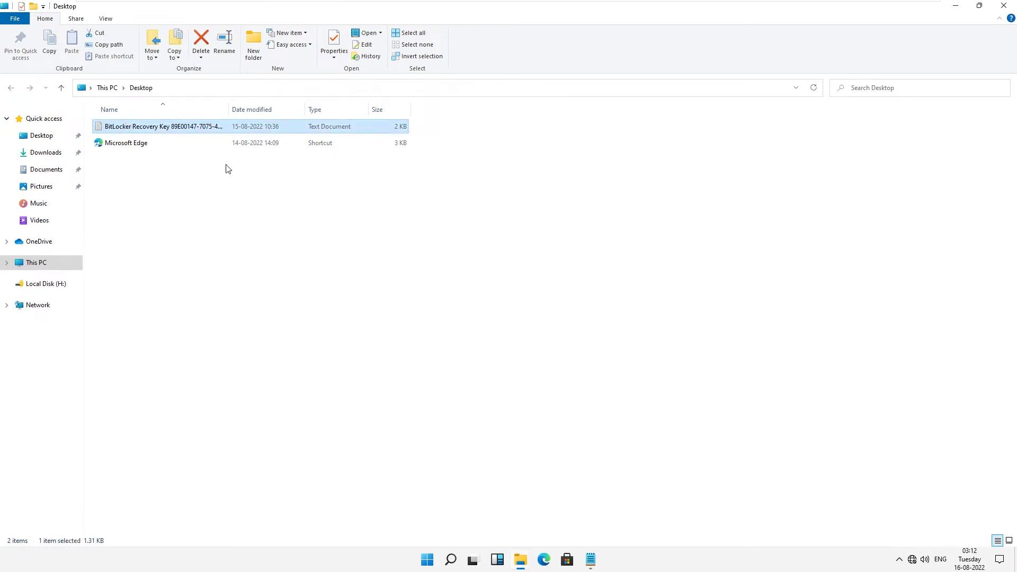
double_click(175, 127)
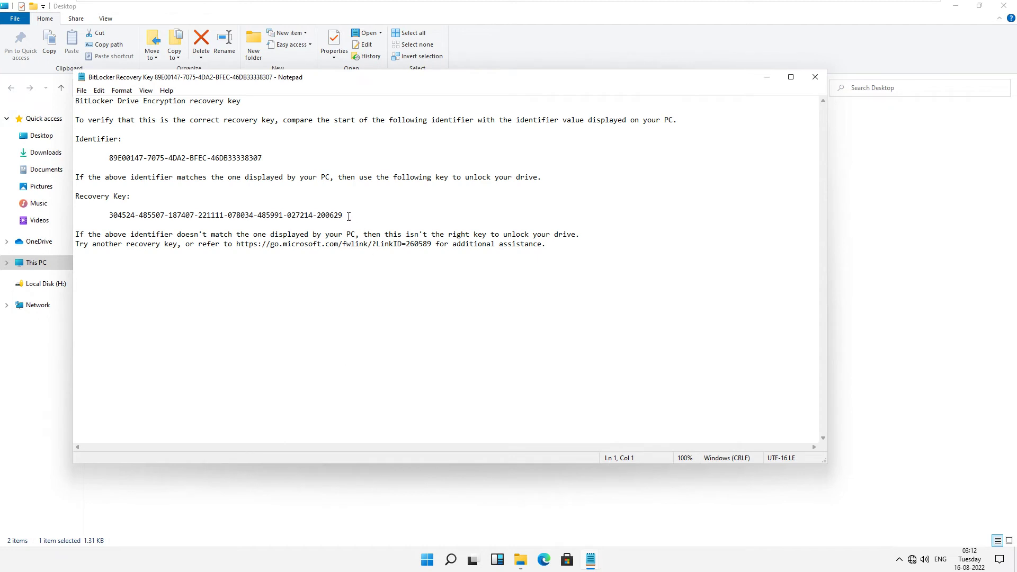
Step: Copy the 48-digit recovery key to the clipboard and minimize Notepad
left_click_drag(344, 214, 105, 214)
right_click(119, 215)
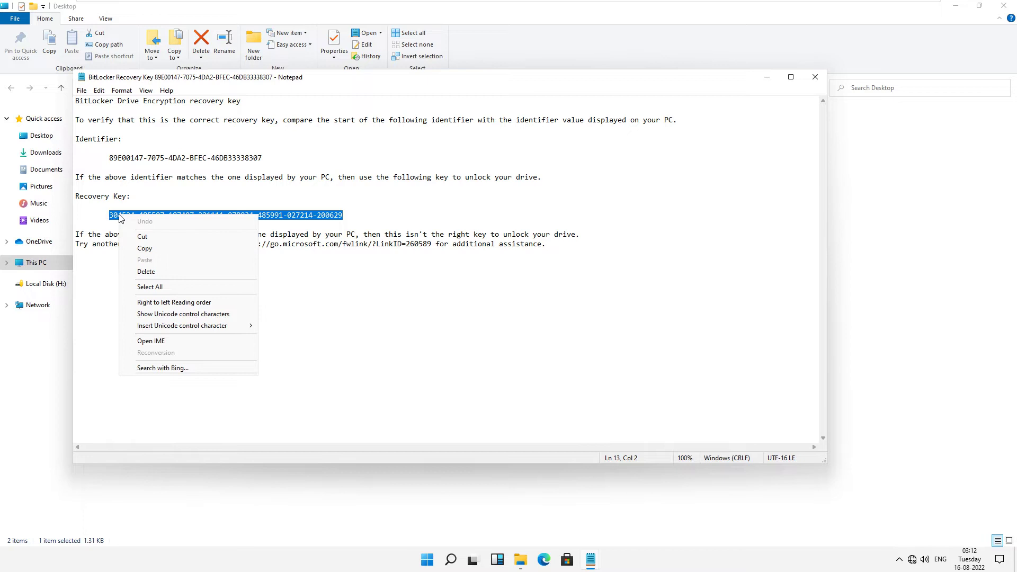
left_click(148, 249)
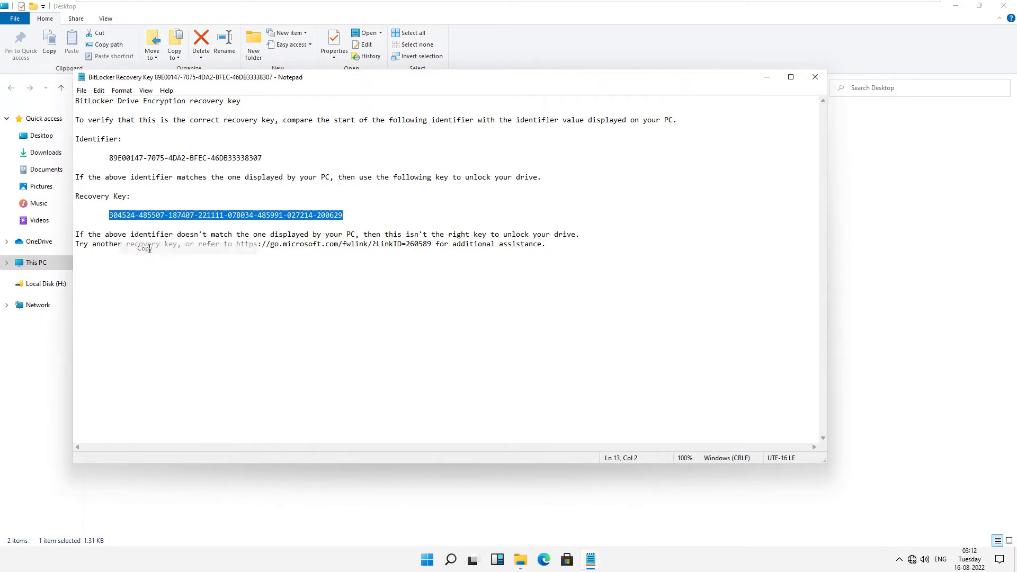
left_click(767, 78)
Step: Paste the recovery key into drive H:'s unlock prompt and unlock it as backup (H:)
key("BackSpace")
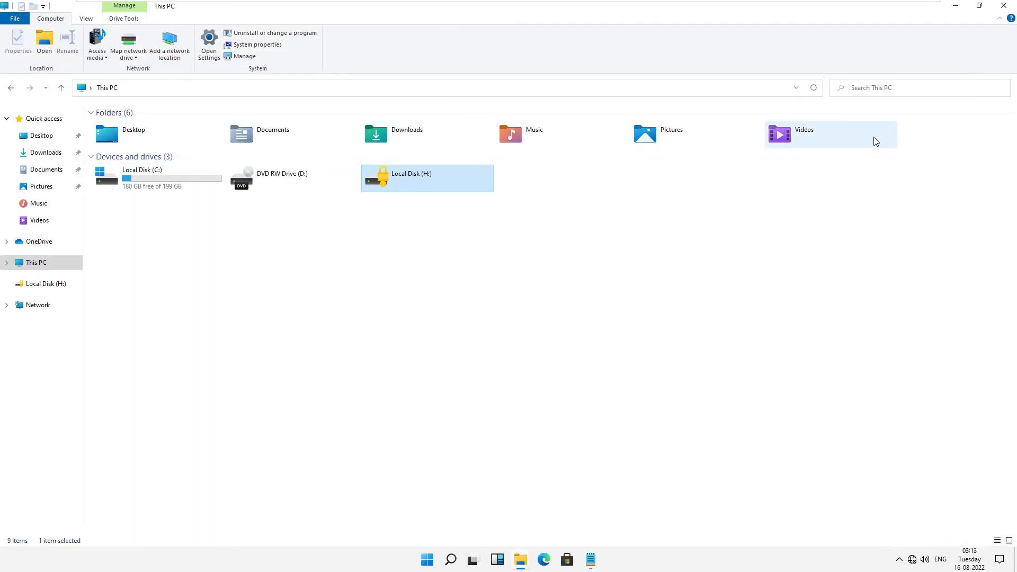
left_click(588, 561)
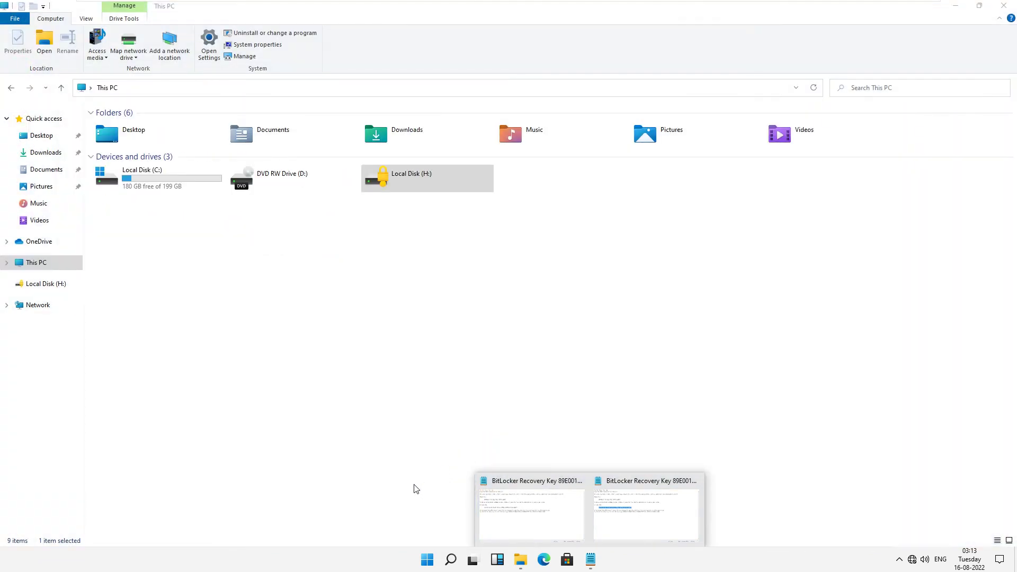
left_click(399, 178)
double_click(399, 178)
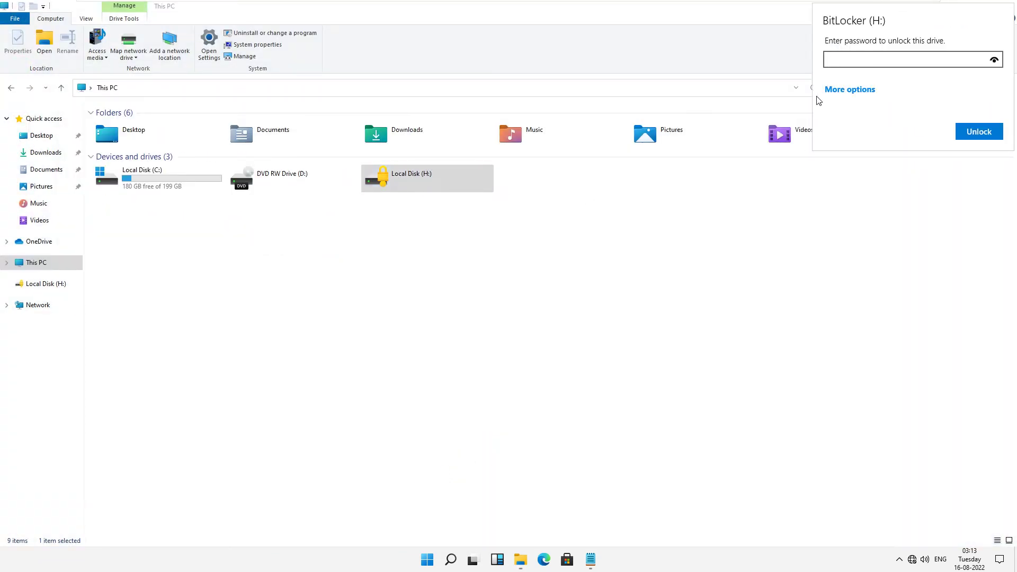
left_click(841, 91)
left_click(858, 117)
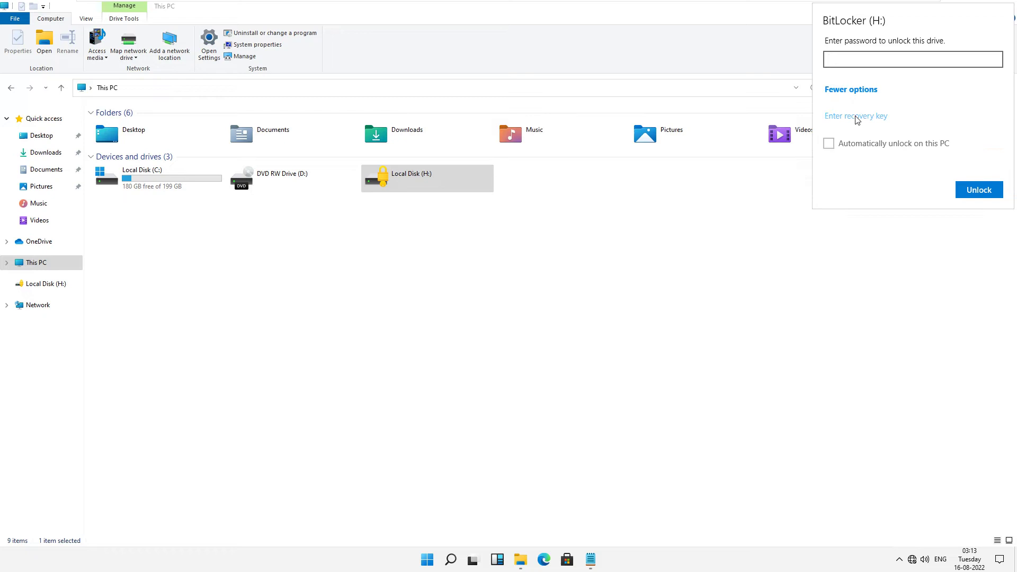
left_click(802, 76)
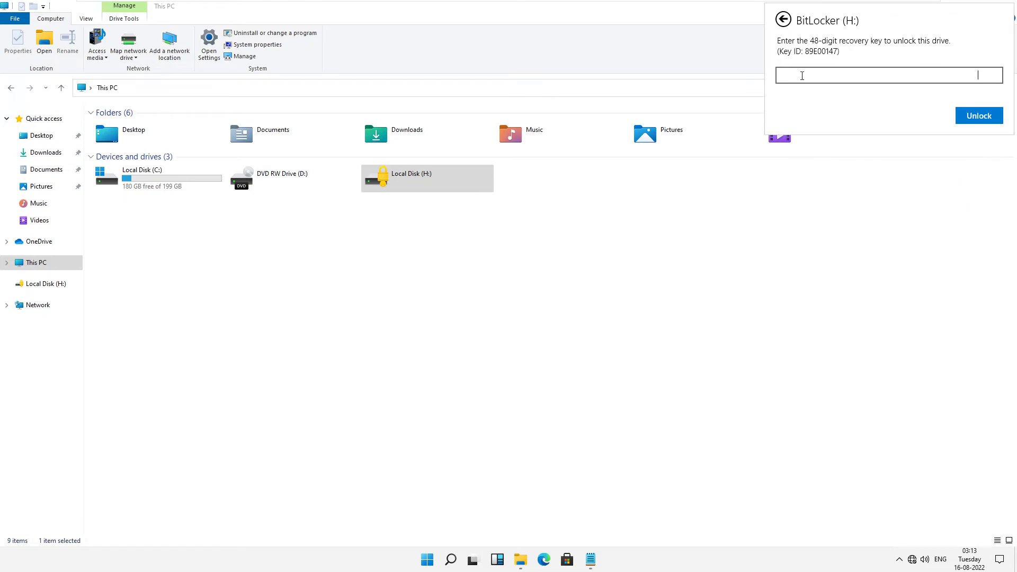
key("ctrl+v")
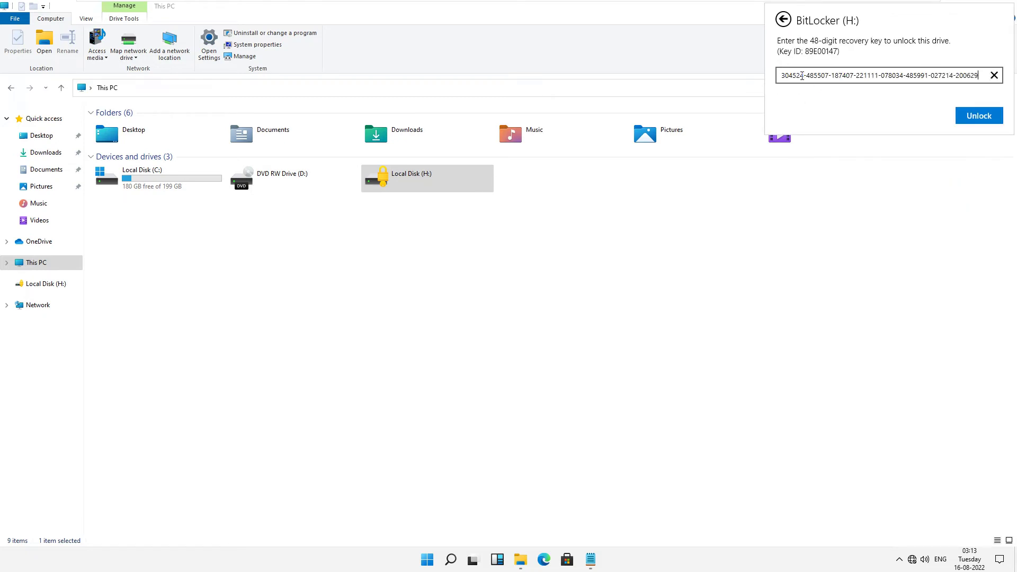
left_click(980, 117)
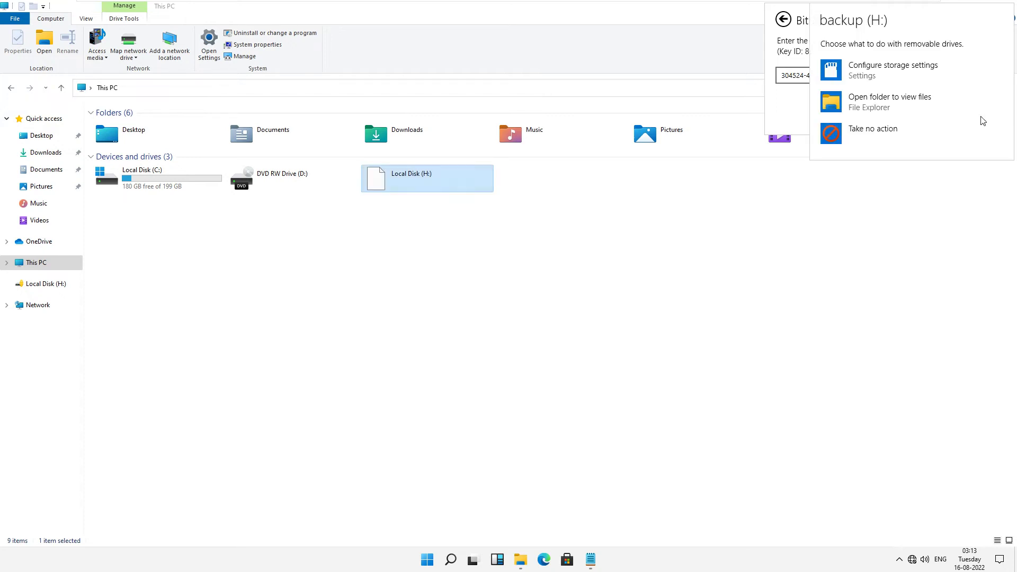
Step: Dismiss AutoPlay, open backup (H:), then choose Manage BitLocker for it from This PC
left_click(416, 183)
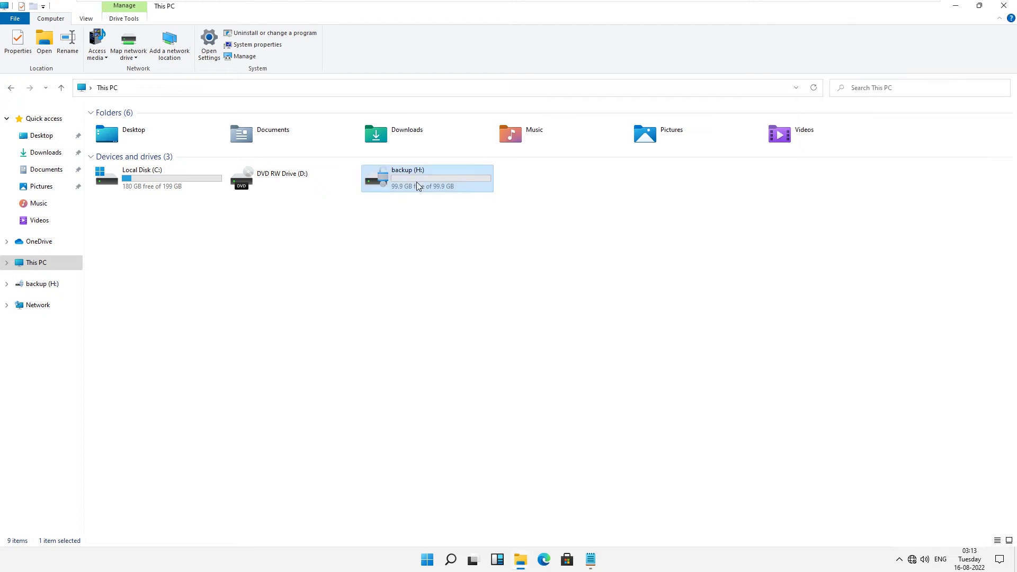
double_click(406, 187)
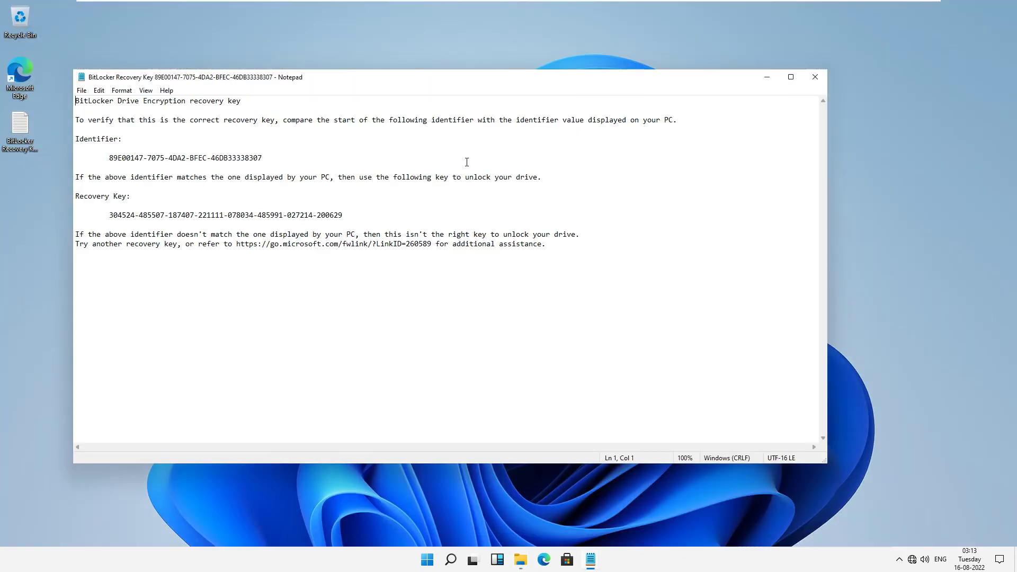
left_click(767, 77)
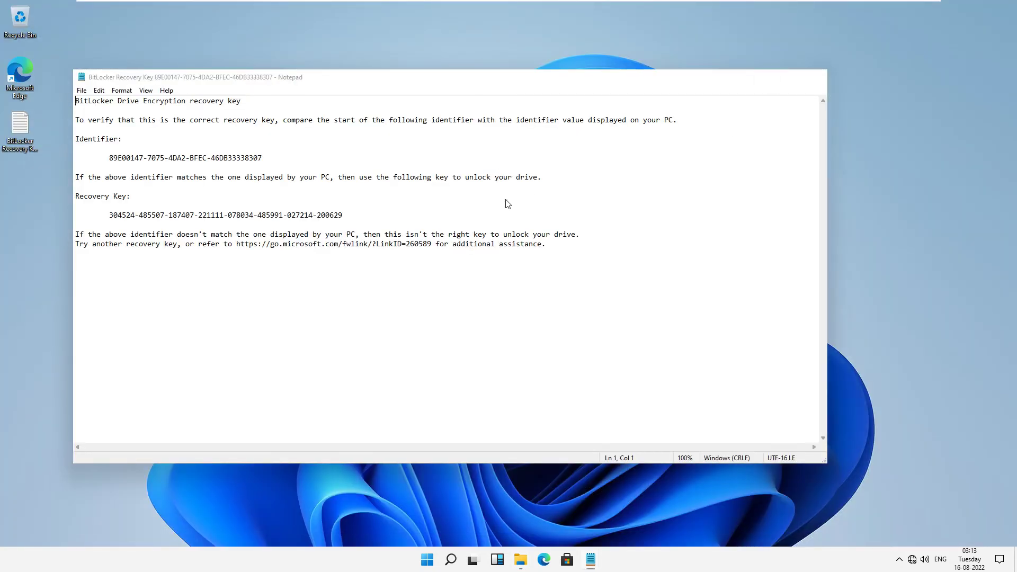
key("super+e")
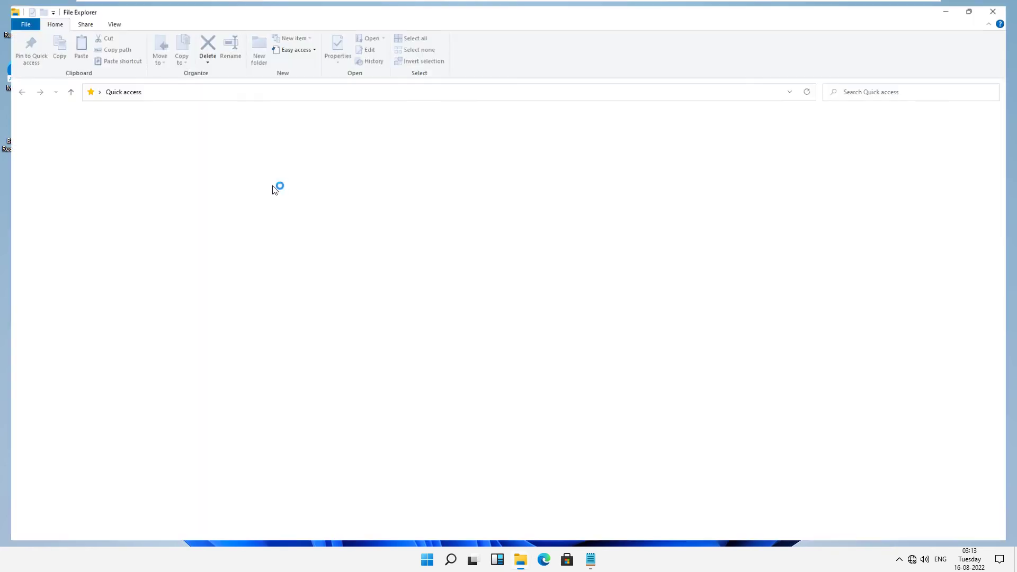
left_click(26, 267)
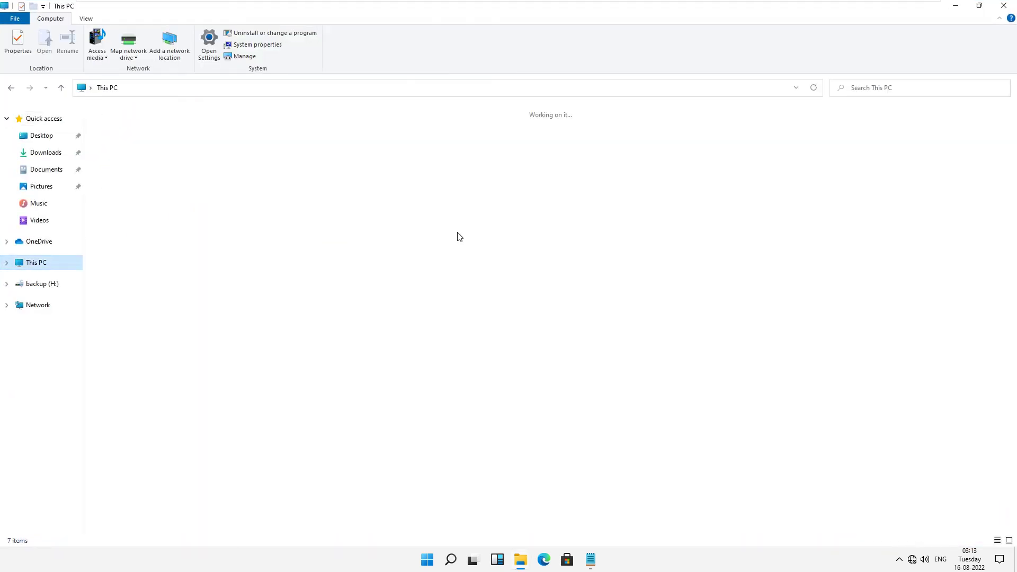
right_click(417, 187)
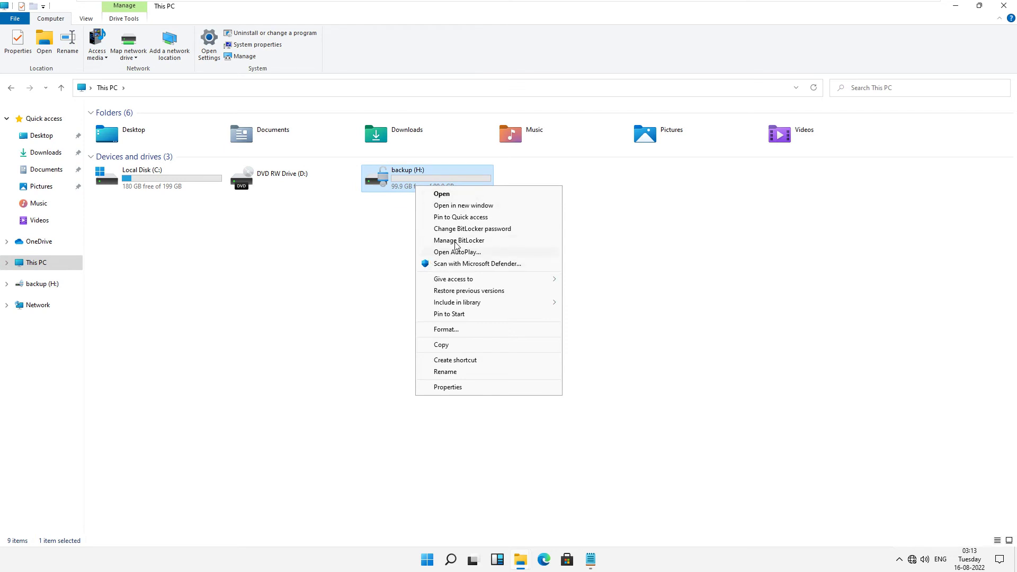
left_click(453, 242)
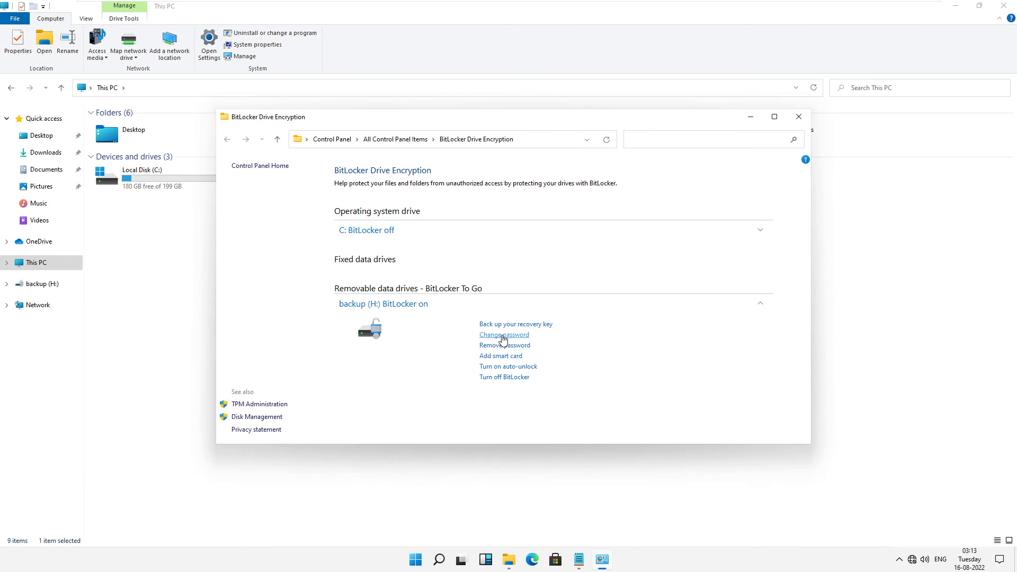
Step: Reset backup (H:)'s forgotten BitLocker password to a new one and confirm the change
left_click(503, 335)
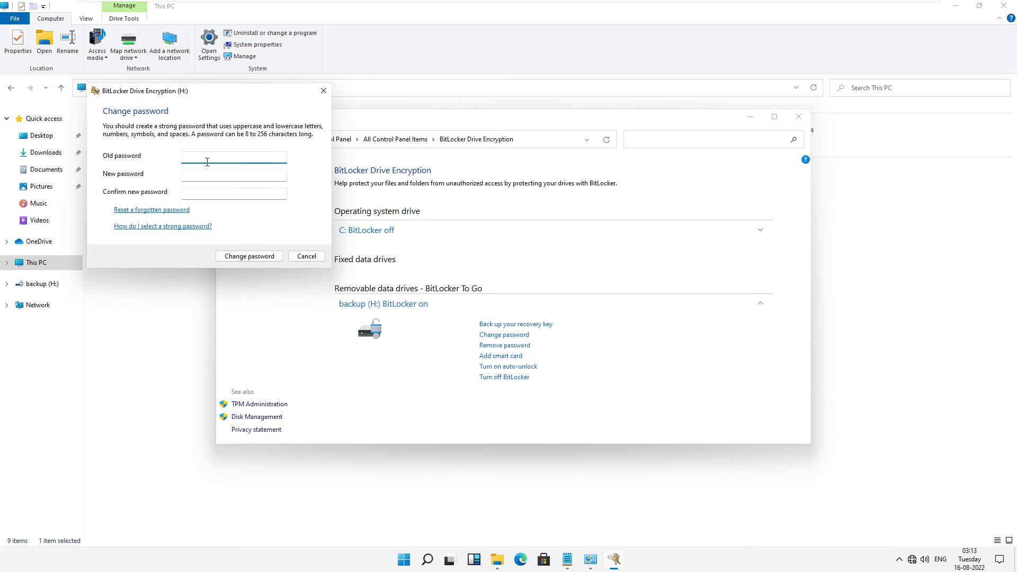
left_click(134, 211)
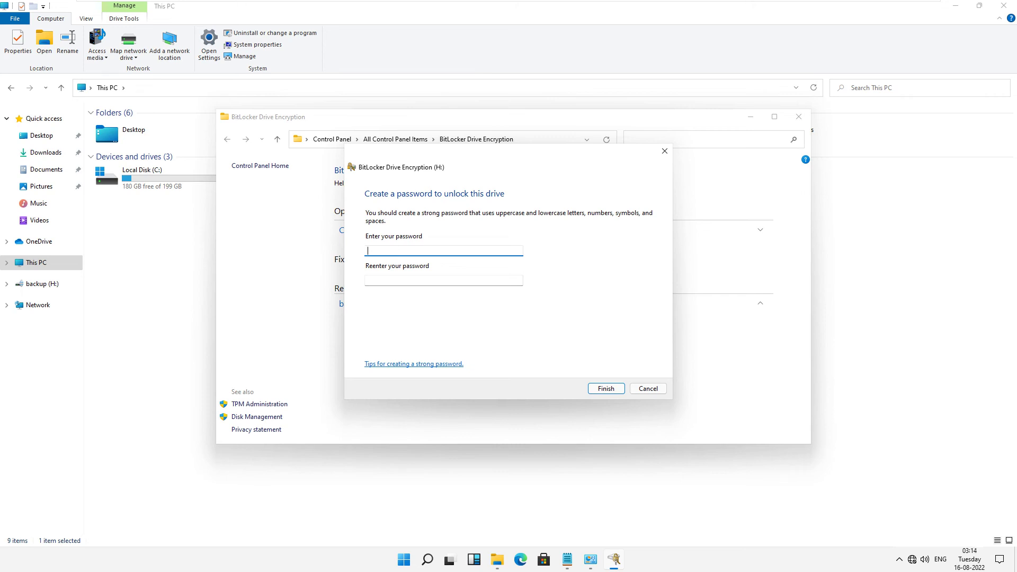
type("•••••••••••••")
key("Tab")
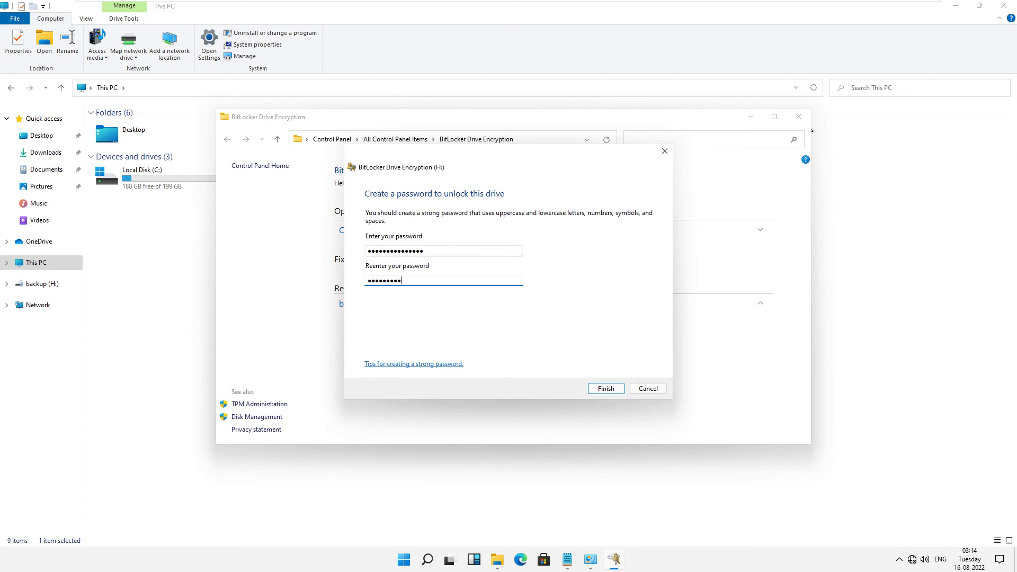
key("BackSpace")
key("BackSpace")
key("BackSpace")
key("BackSpace")
key("BackSpace")
key("BackSpace")
key("BackSpace")
left_click(608, 390)
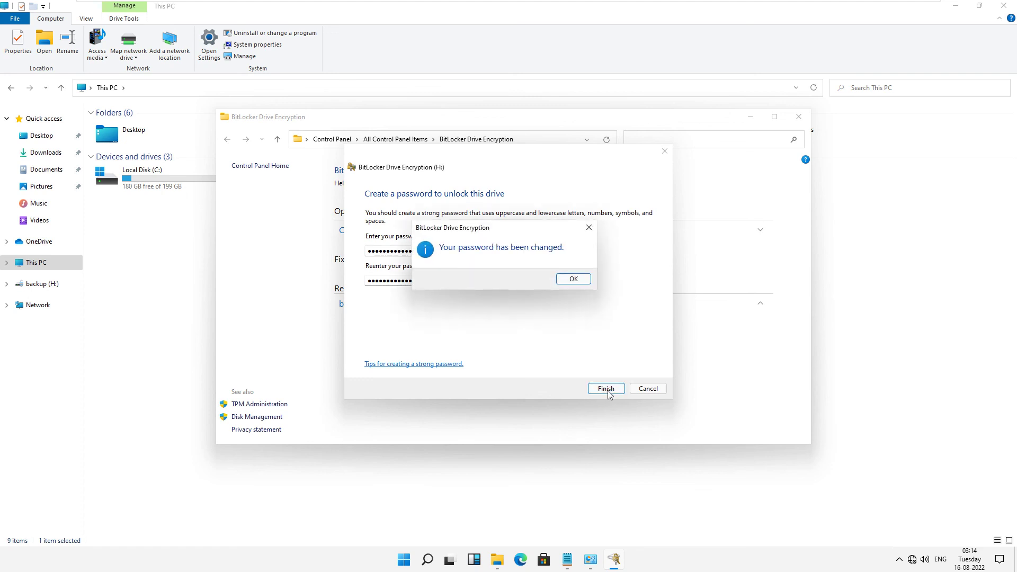
left_click(558, 280)
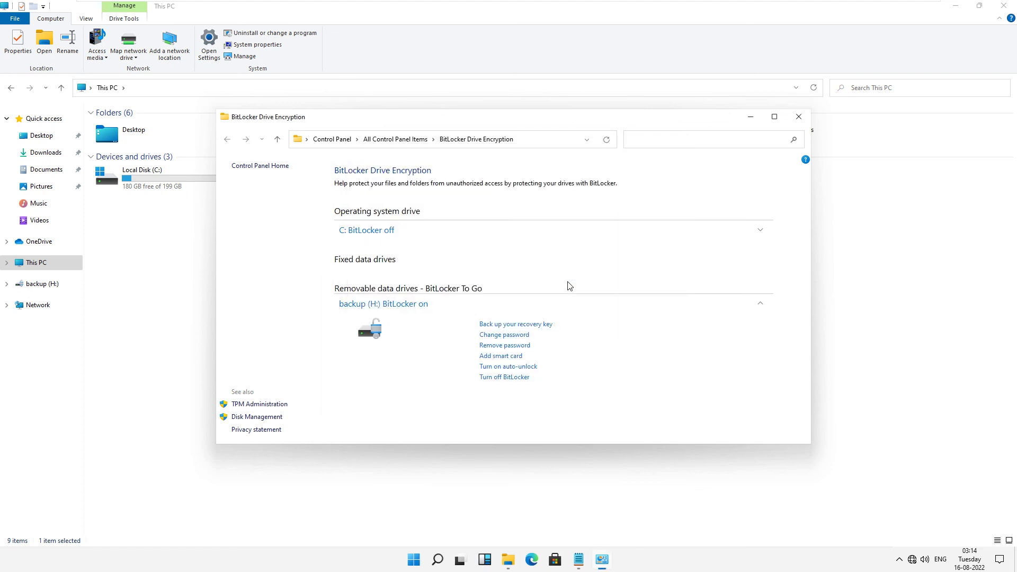
Step: Close the BitLocker Drive Encryption window and File Explorer
left_click(799, 116)
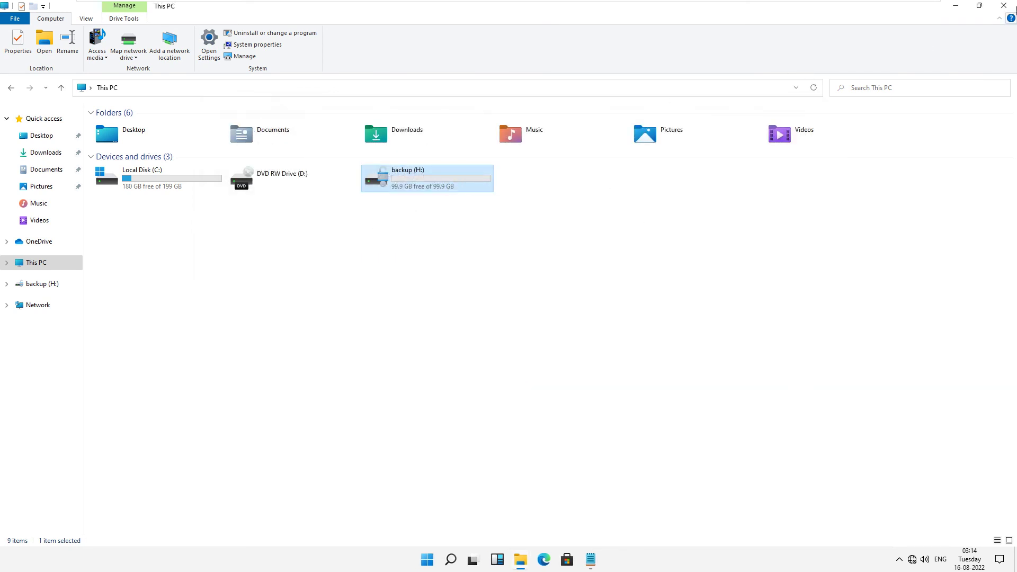
left_click(1005, 5)
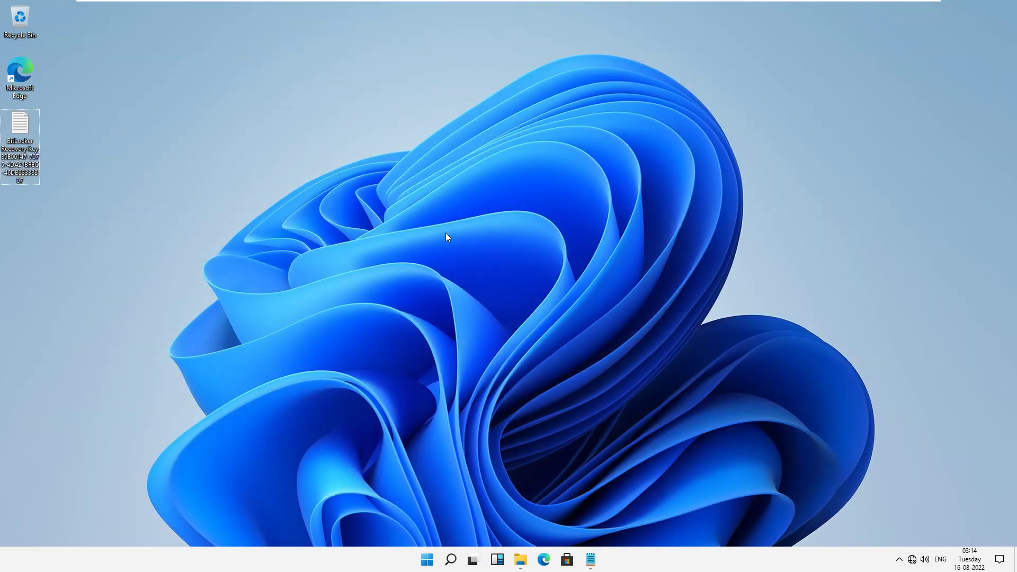